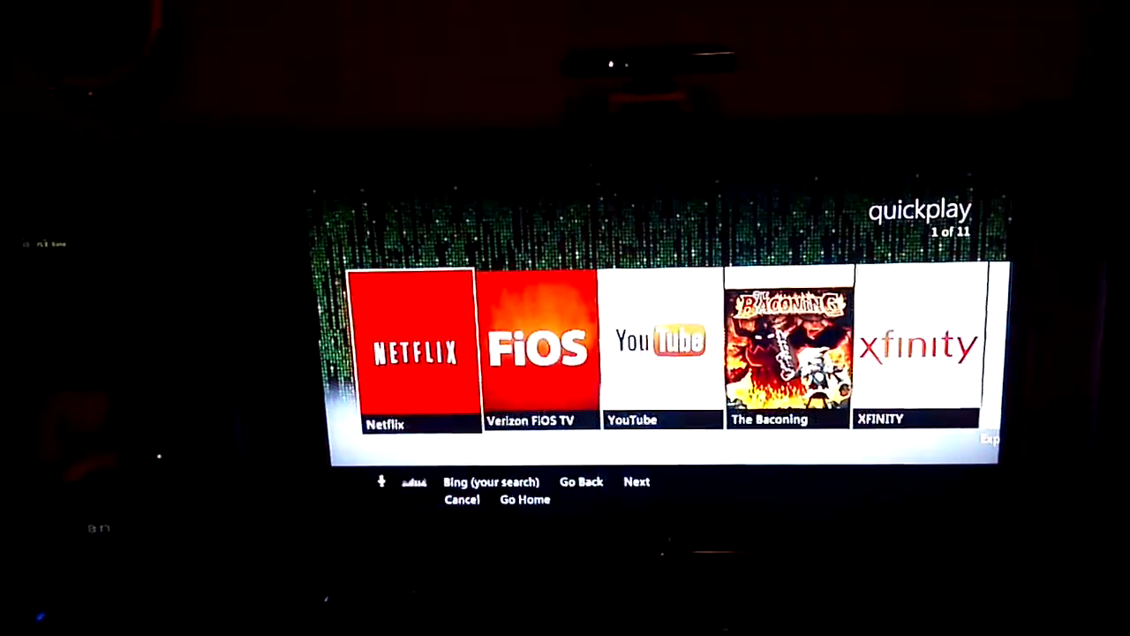
key(Return)
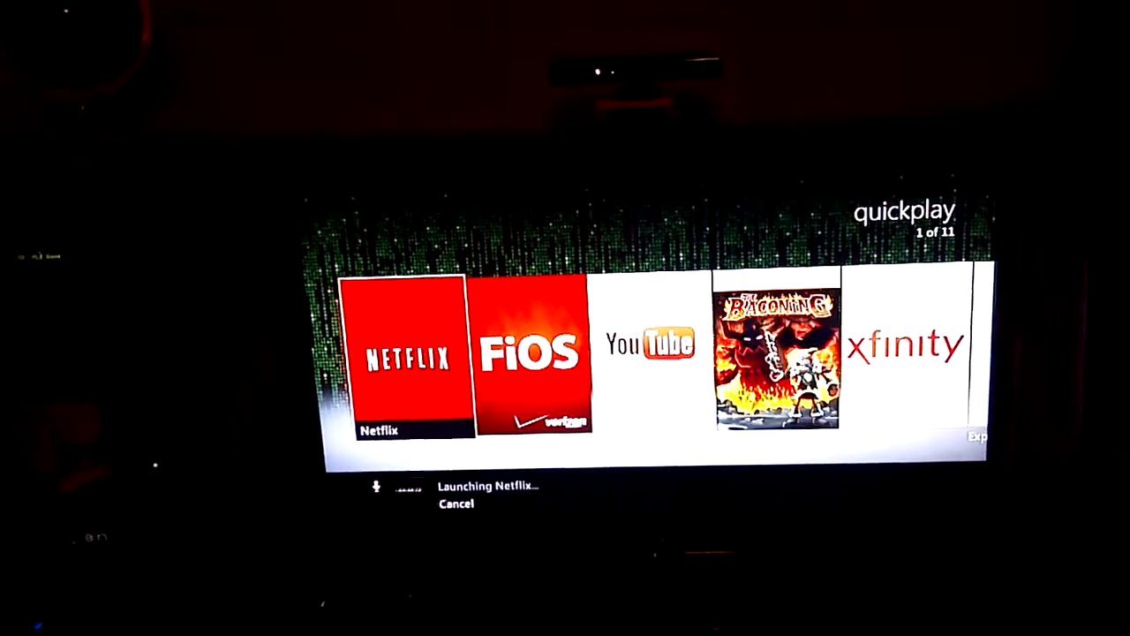